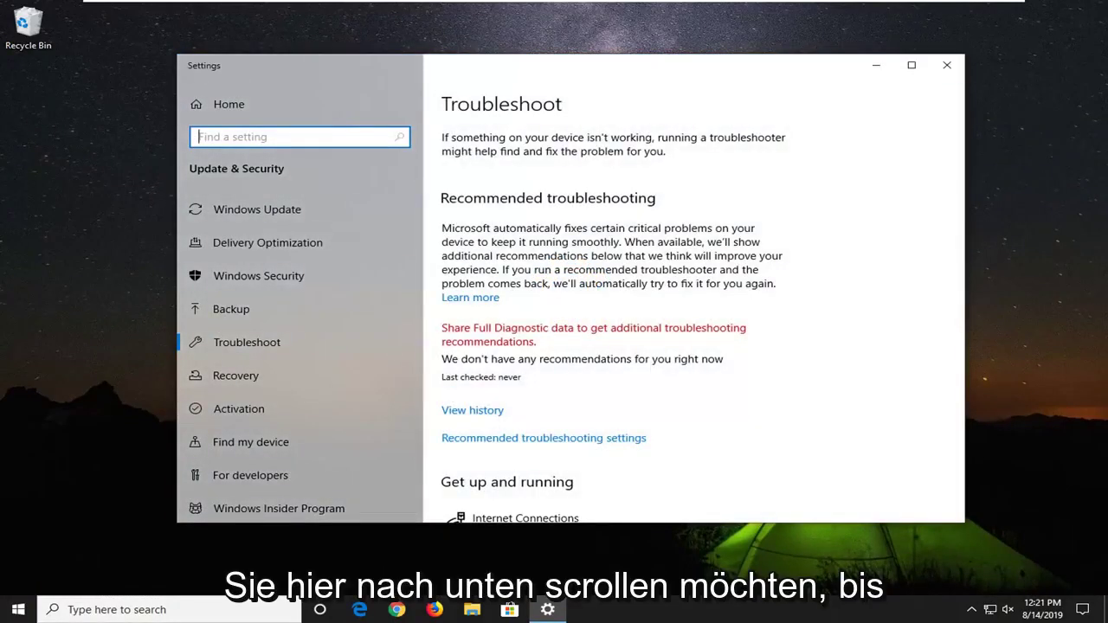
Run the Windows Update troubleshooter, then close it and the Settings window once troubleshooting completes.
{"action": "scroll", "coordinate": [687, 376], "scroll_direction": "down", "scroll_amount": 3}
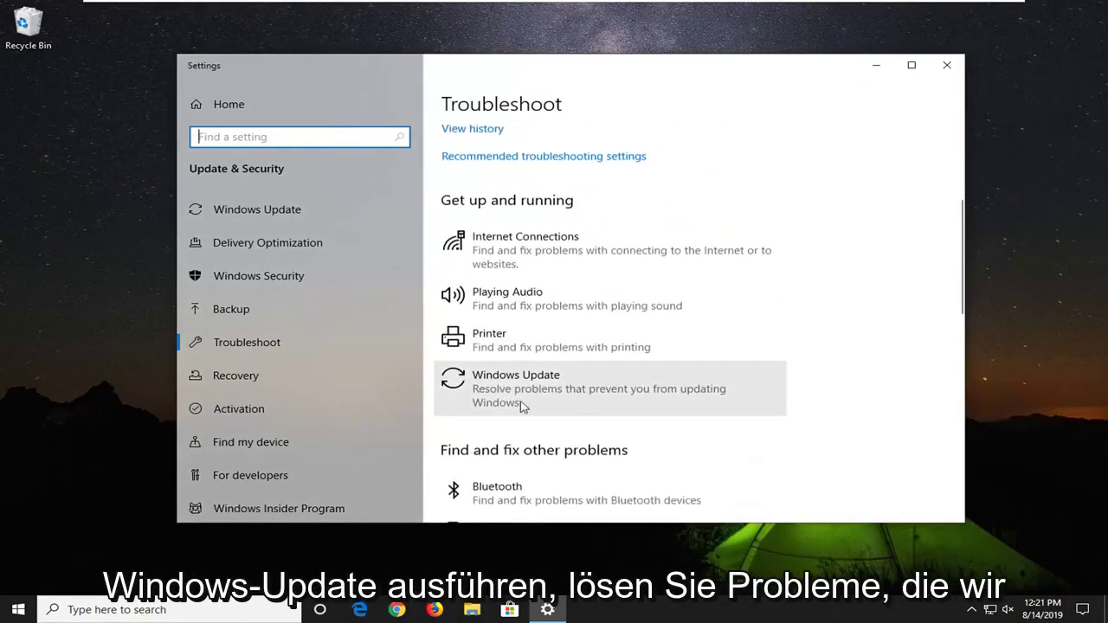
{"action": "left_click", "coordinate": [522, 404]}
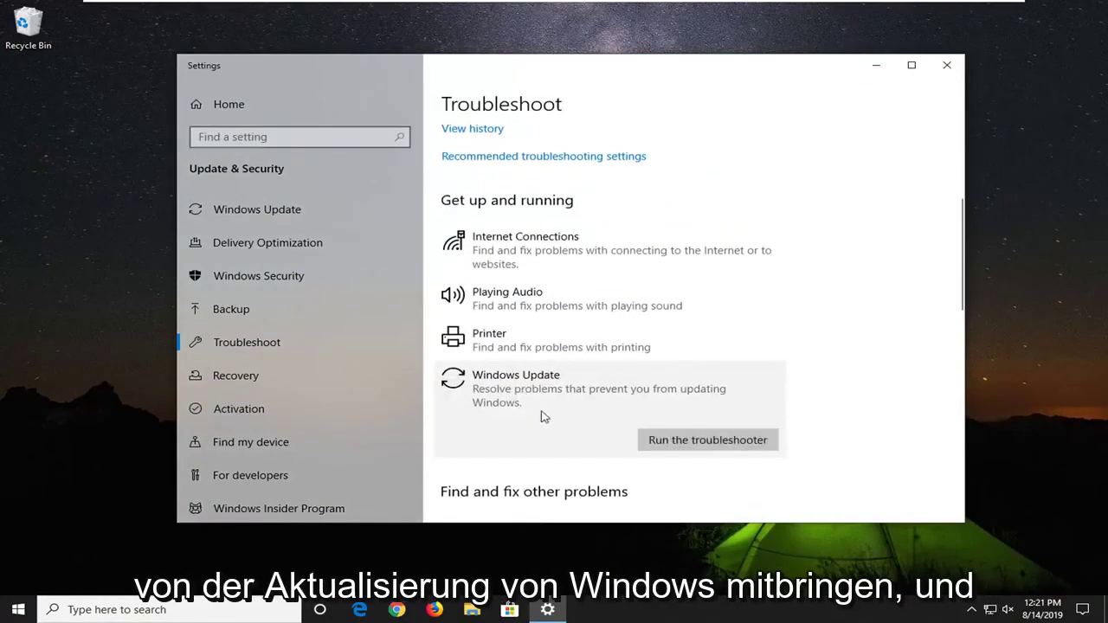
{"action": "left_click", "coordinate": [678, 441]}
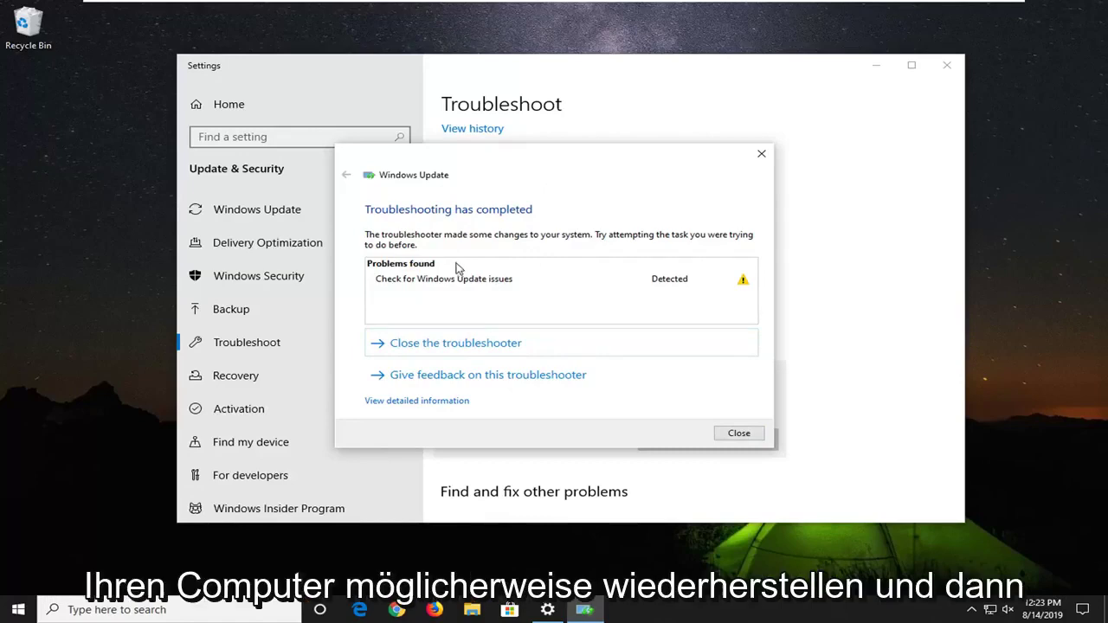
{"action": "left_click", "coordinate": [727, 440]}
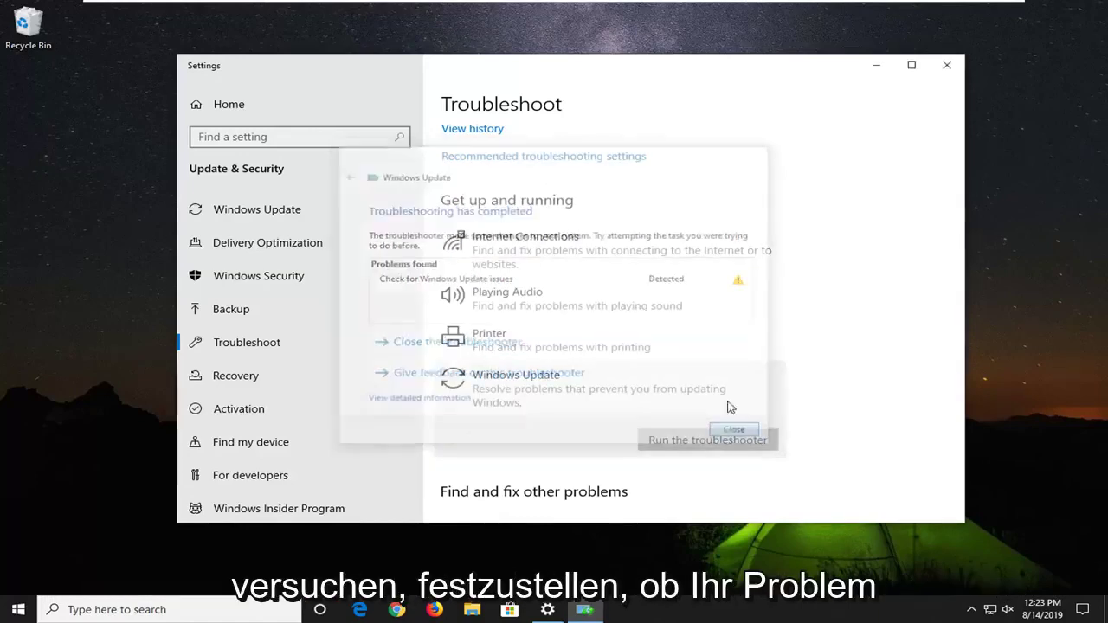
{"action": "left_click", "coordinate": [947, 66]}
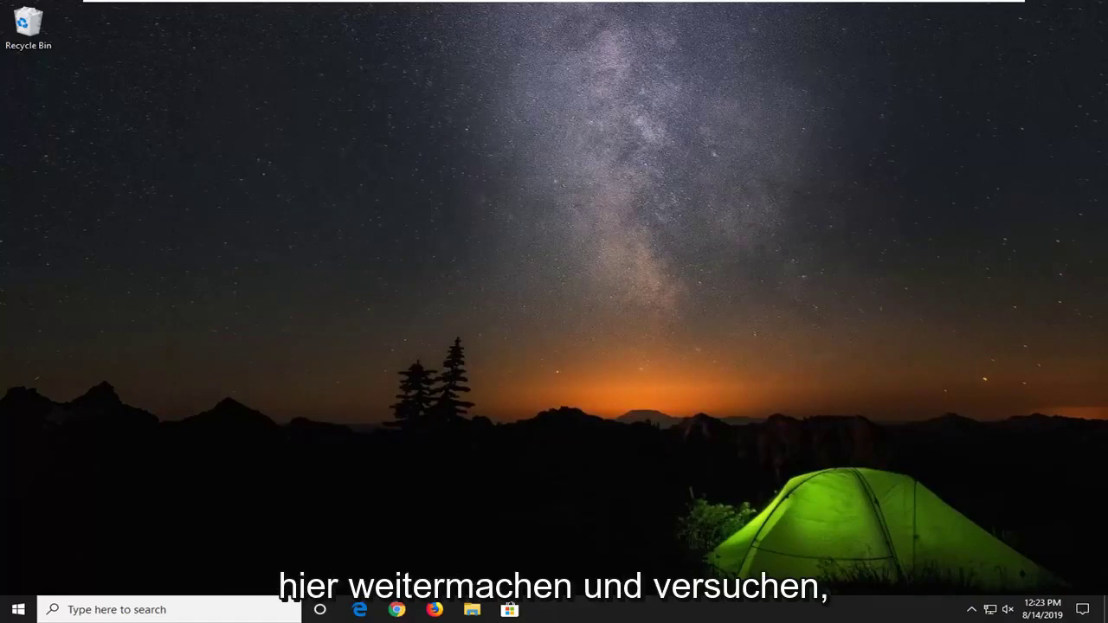
Search for cmd and open Command Prompt as administrator, allowing it to make changes to the device.
{"action": "left_click", "coordinate": [16, 611]}
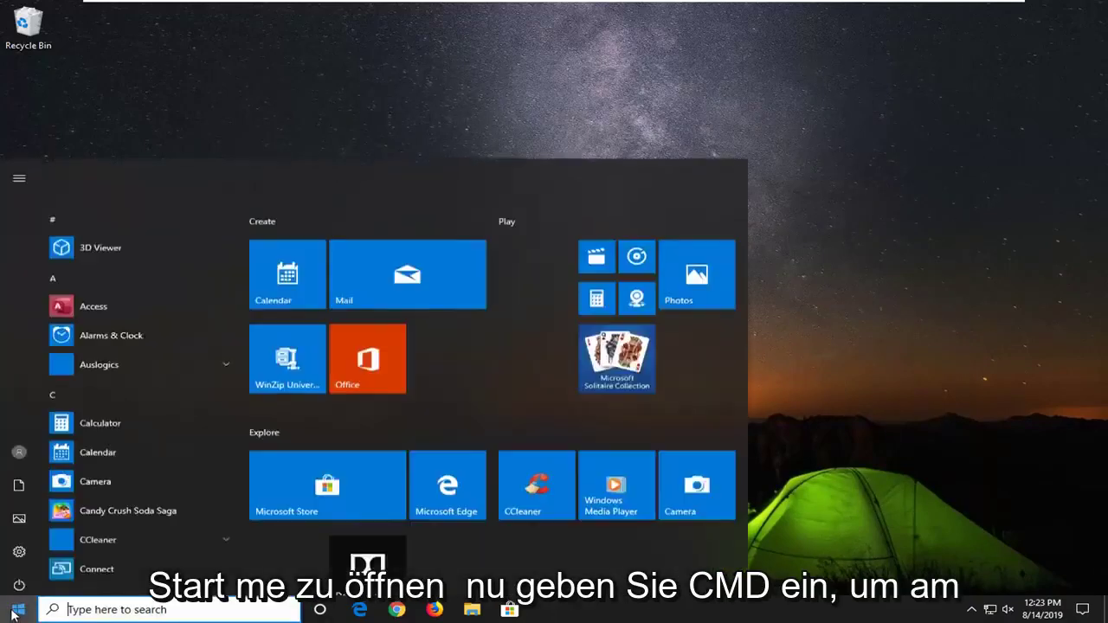
{"action": "type", "text": "cmd"}
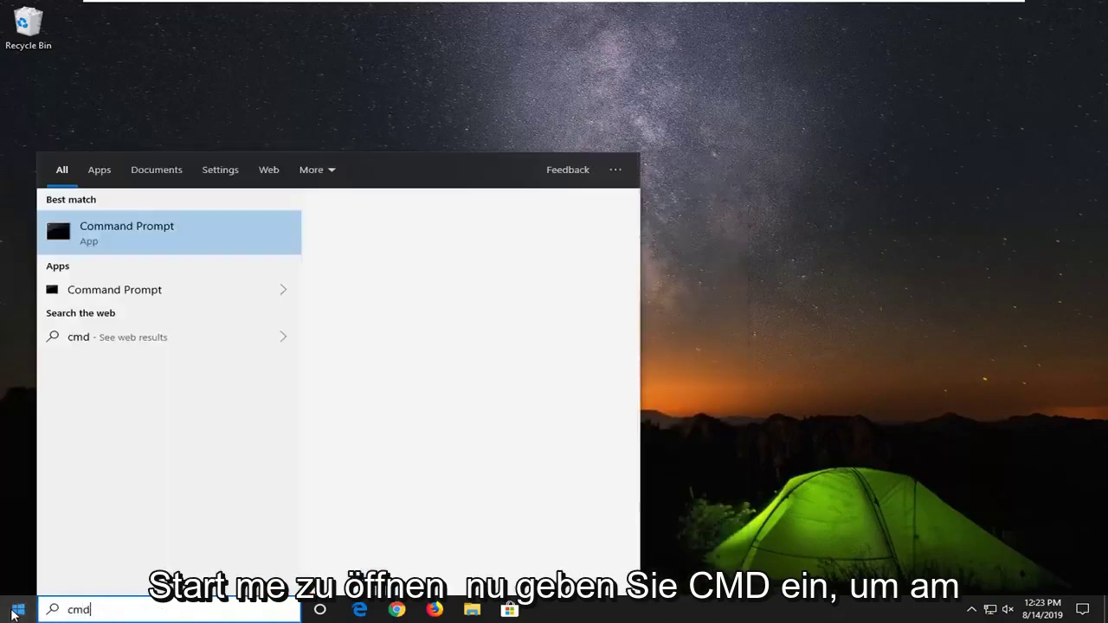
{"action": "right_click", "coordinate": [135, 237]}
{"action": "left_click", "coordinate": [187, 249]}
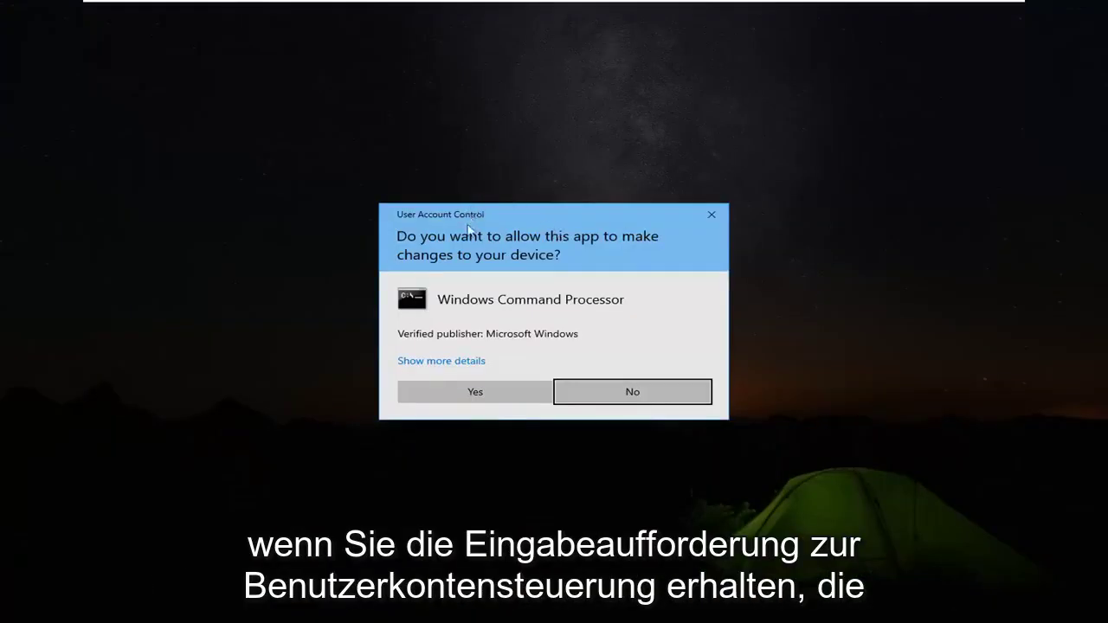
{"action": "left_click", "coordinate": [467, 395]}
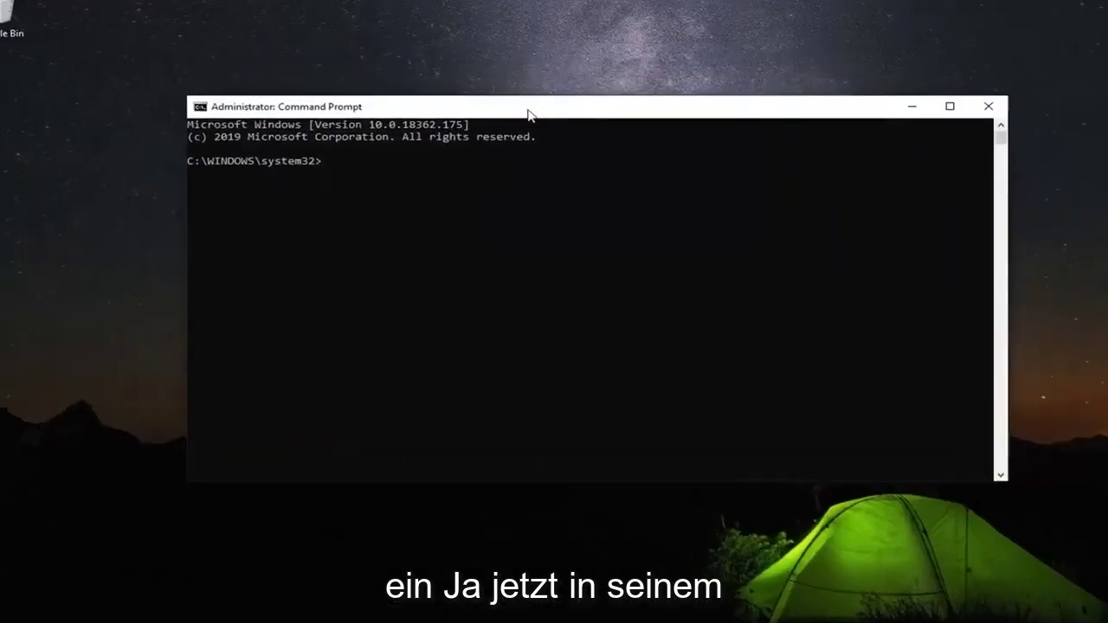
Stop the Windows Update and background transfer services with the commands "net stop wuauserv" and "net stop bits".
{"action": "type", "text": "net"}
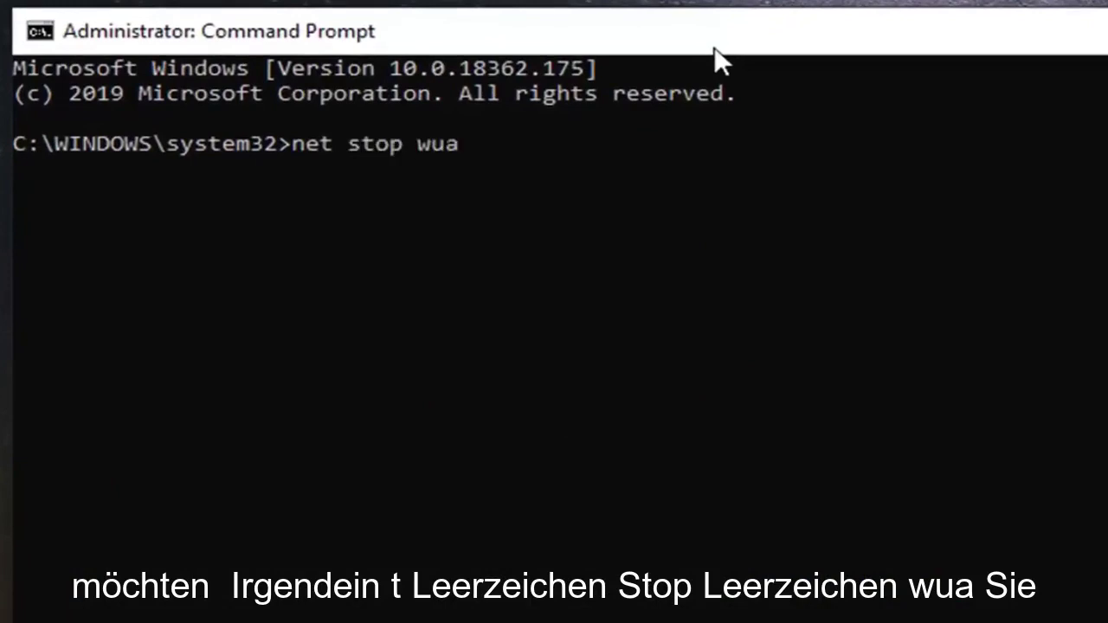
{"action": "type", "text": "stop wuauserv"}
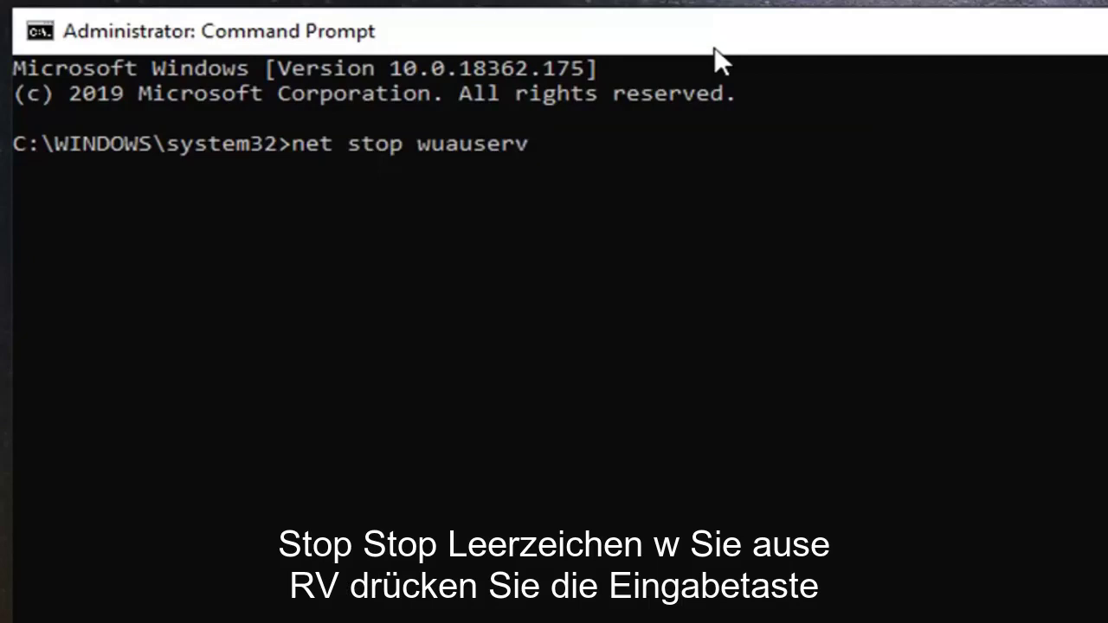
{"action": "key", "text": "Return"}
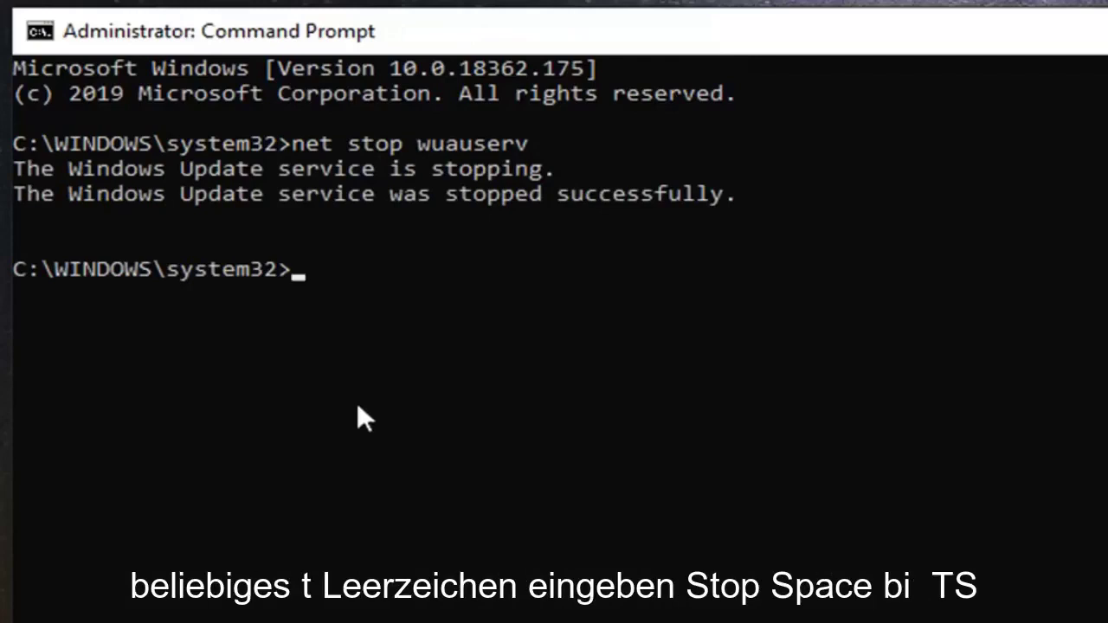
{"action": "type", "text": "net stop"}
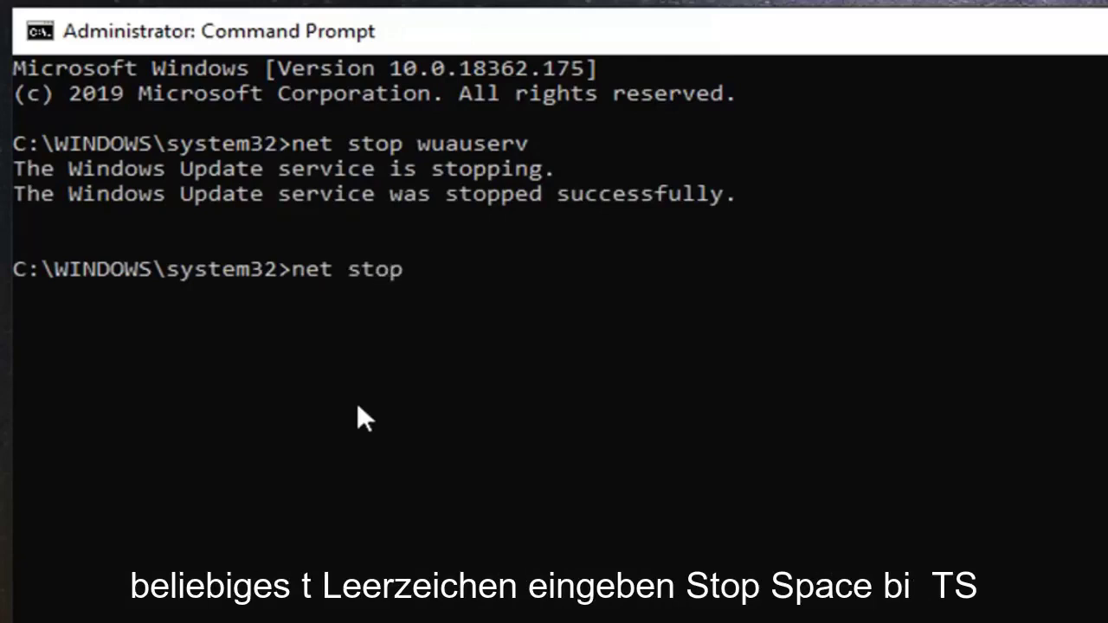
{"action": "type", "text": " bits"}
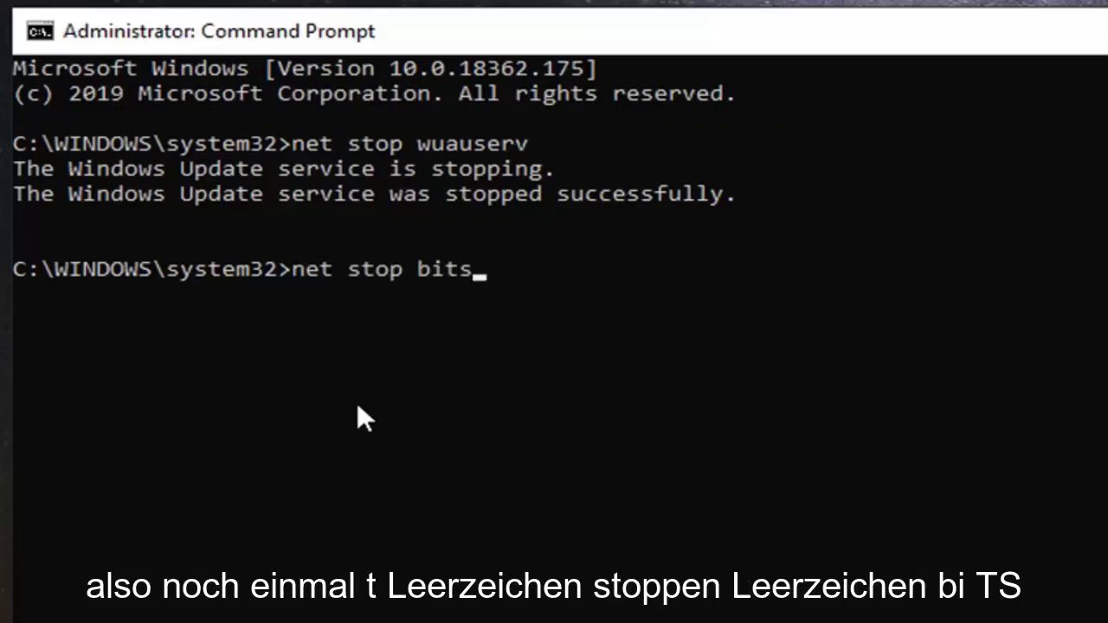
{"action": "key", "text": "Return"}
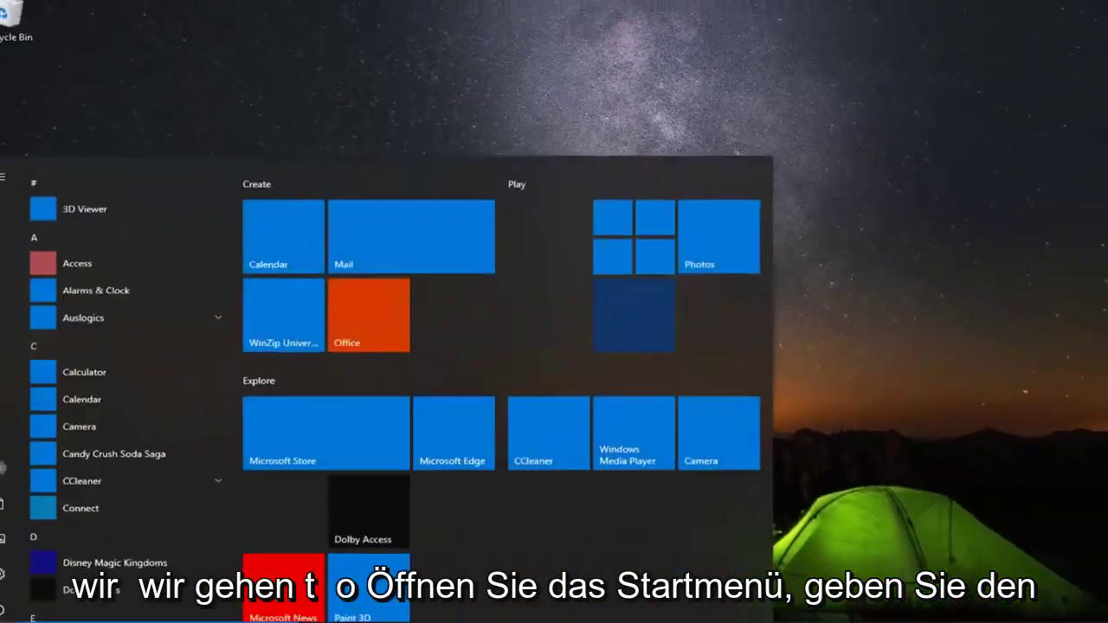
Switch to File Explorer and open the SoftwareDistribution folder inside the Windows folder on Local Disk (C:).
{"action": "type", "text": "file e"}
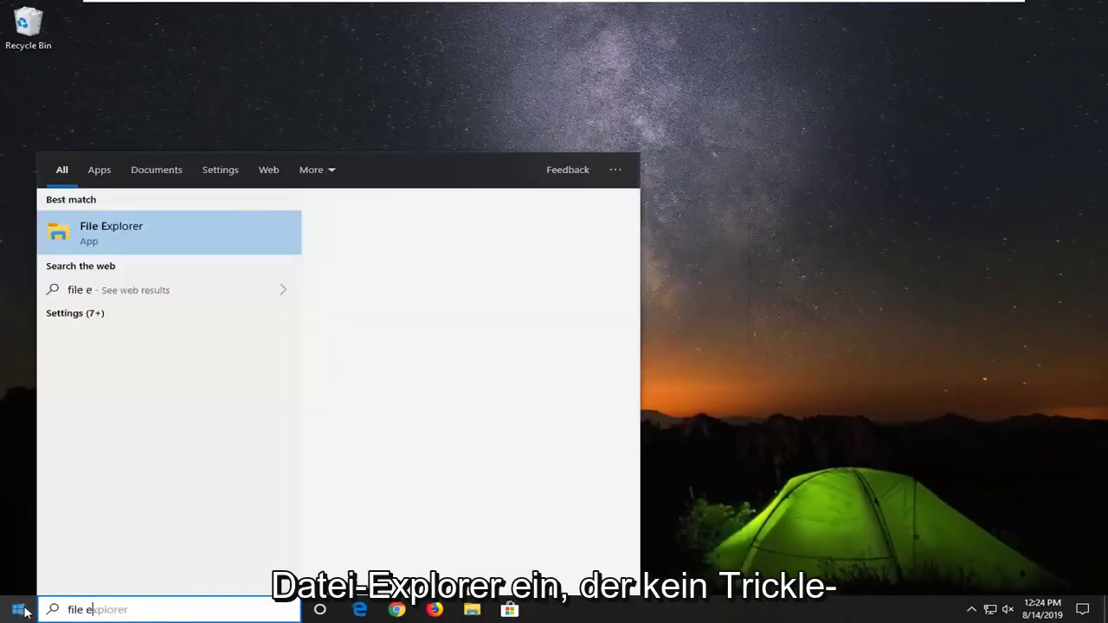
{"action": "type", "text": "xplorer"}
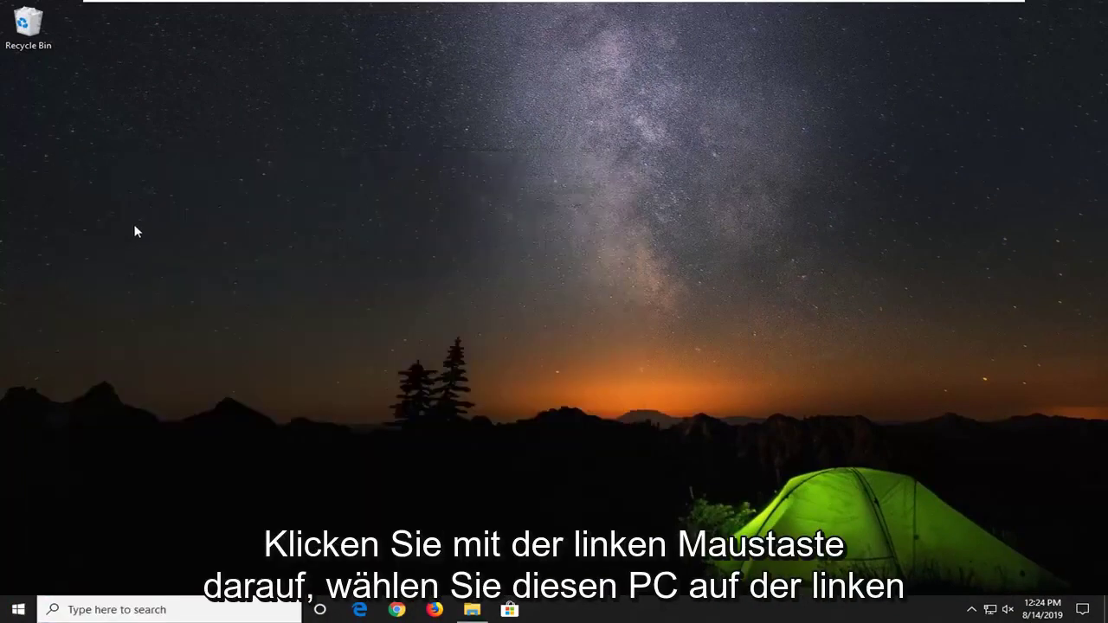
{"action": "key", "text": "super+e"}
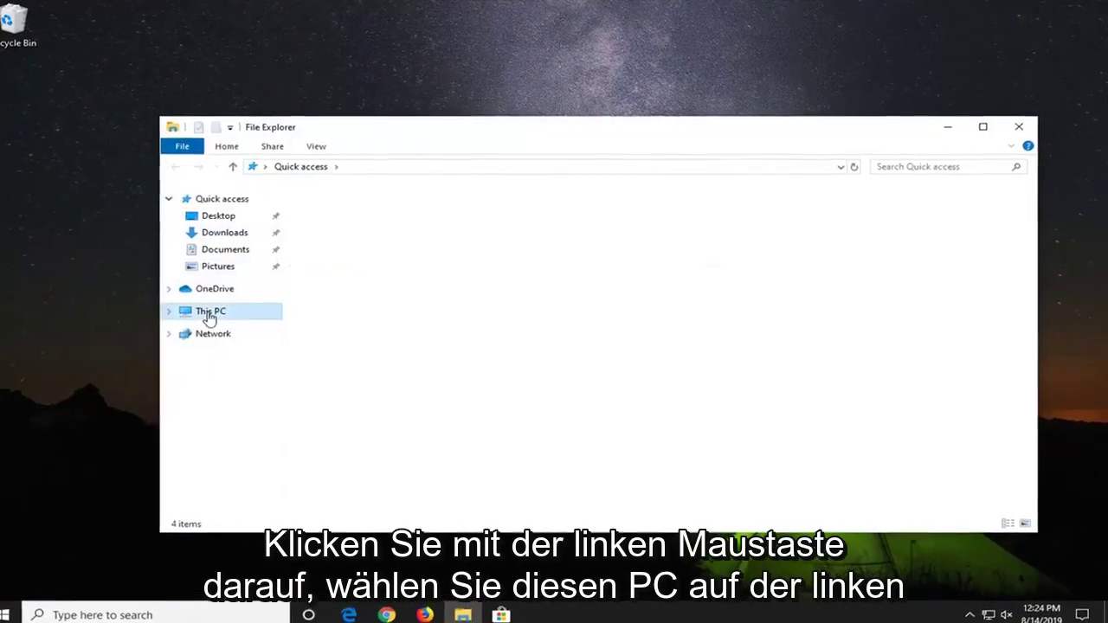
{"action": "left_click", "coordinate": [223, 314]}
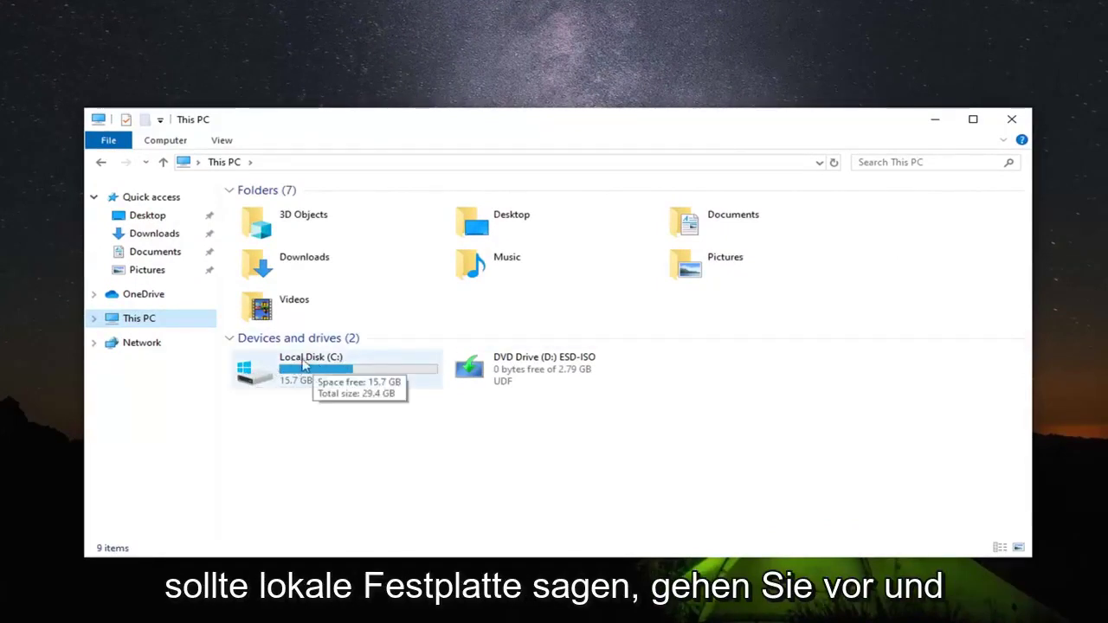
{"action": "double_click", "coordinate": [281, 373]}
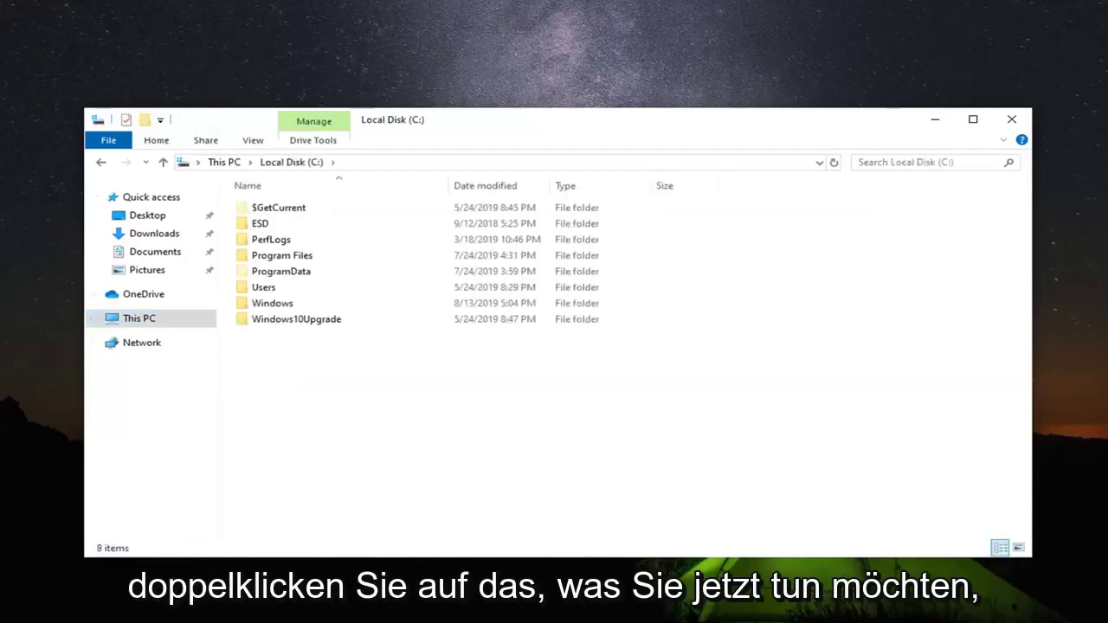
{"action": "double_click", "coordinate": [305, 305]}
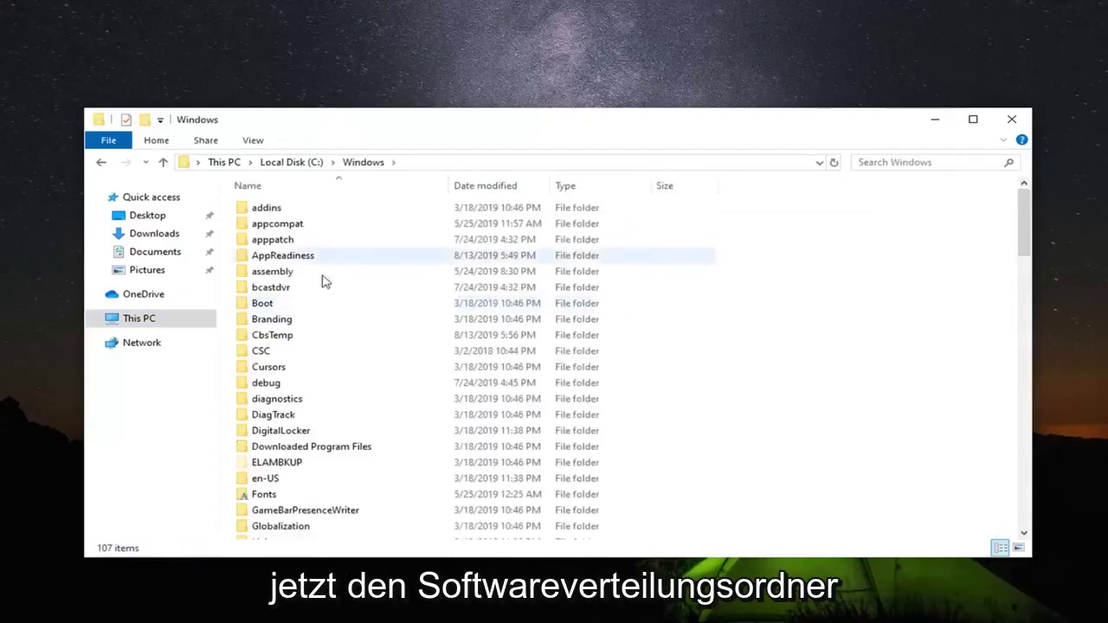
{"action": "left_click", "coordinate": [283, 399]}
{"action": "scroll", "coordinate": [285, 415], "scroll_direction": "down", "scroll_amount": 15}
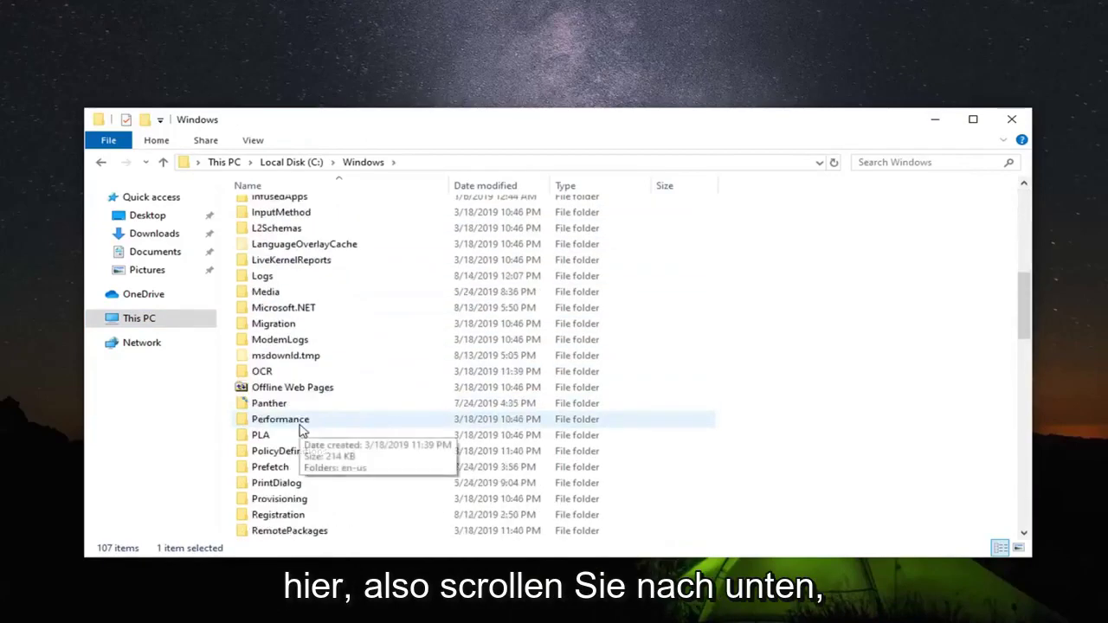
{"action": "left_click", "coordinate": [283, 457]}
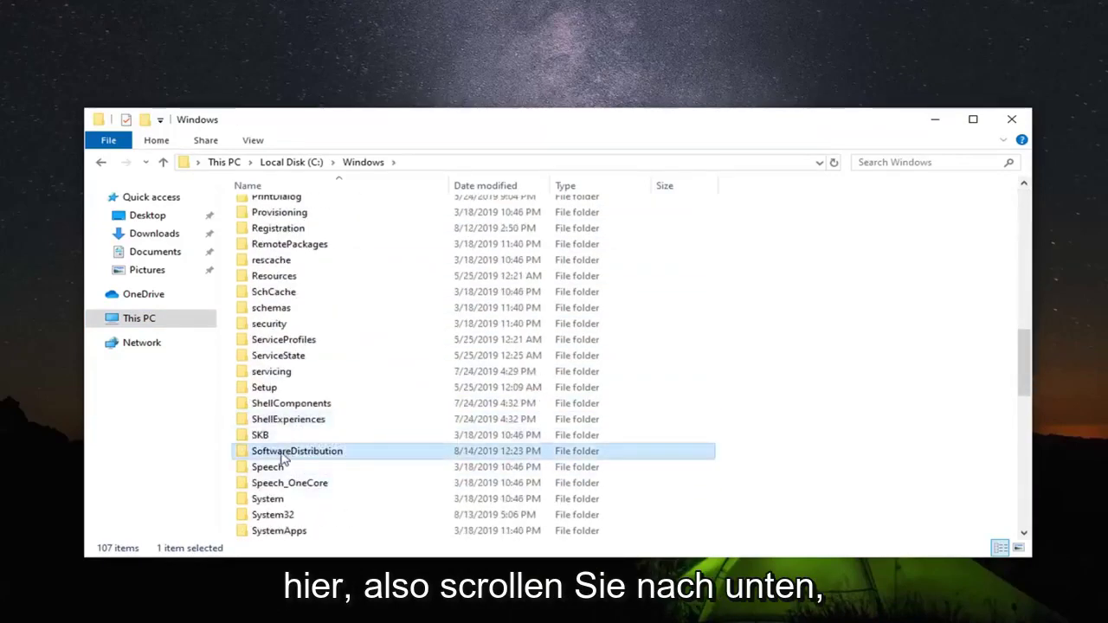
{"action": "double_click", "coordinate": [284, 454]}
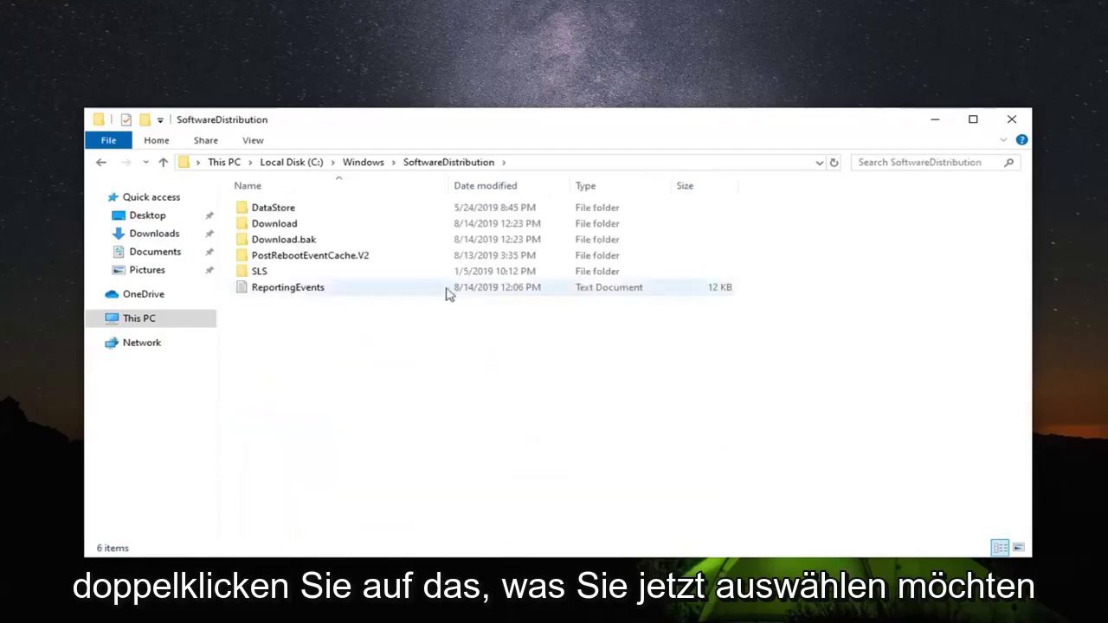
Delete all files and folders in the SoftwareDistribution folder and close the File Explorer window.
{"action": "left_click_drag", "start_coordinate": [744, 391], "coordinate": [339, 179]}
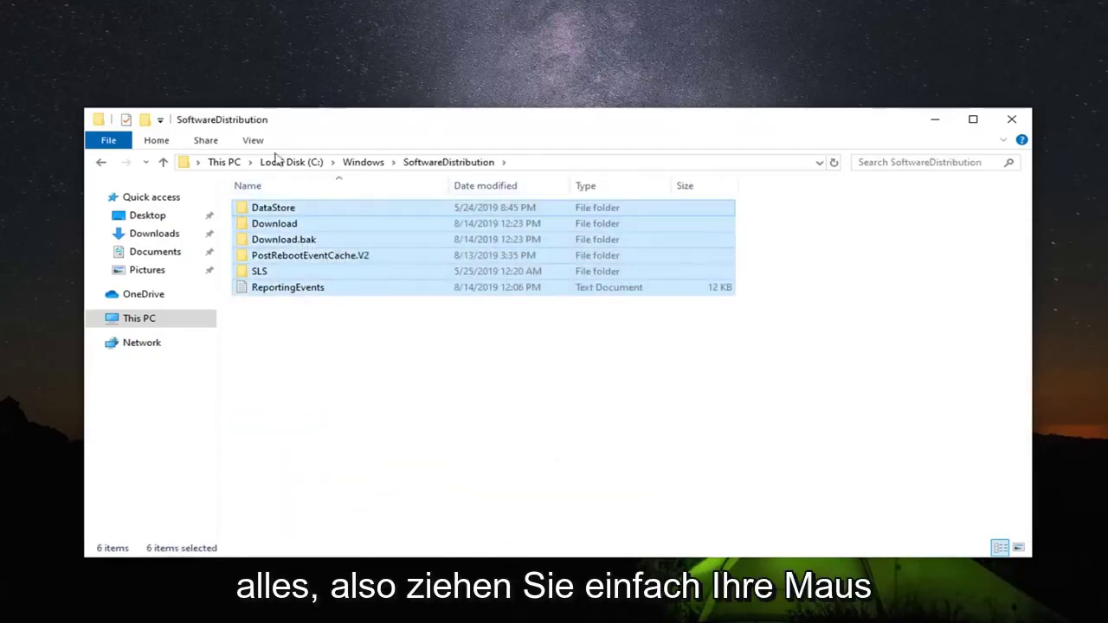
{"action": "right_click", "coordinate": [375, 225]}
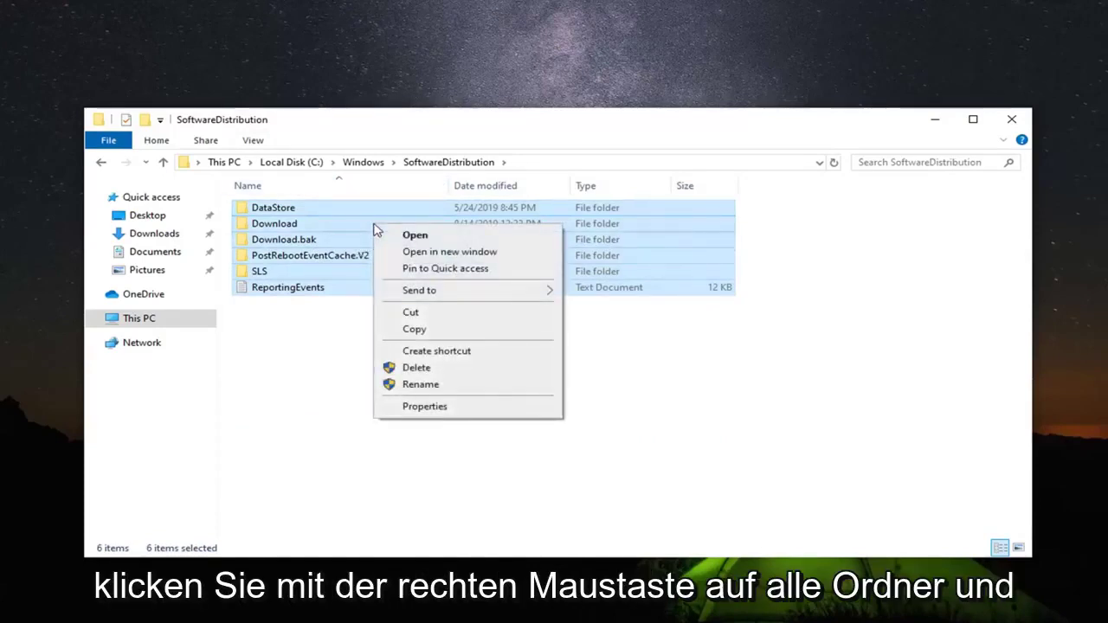
{"action": "left_click", "coordinate": [416, 368]}
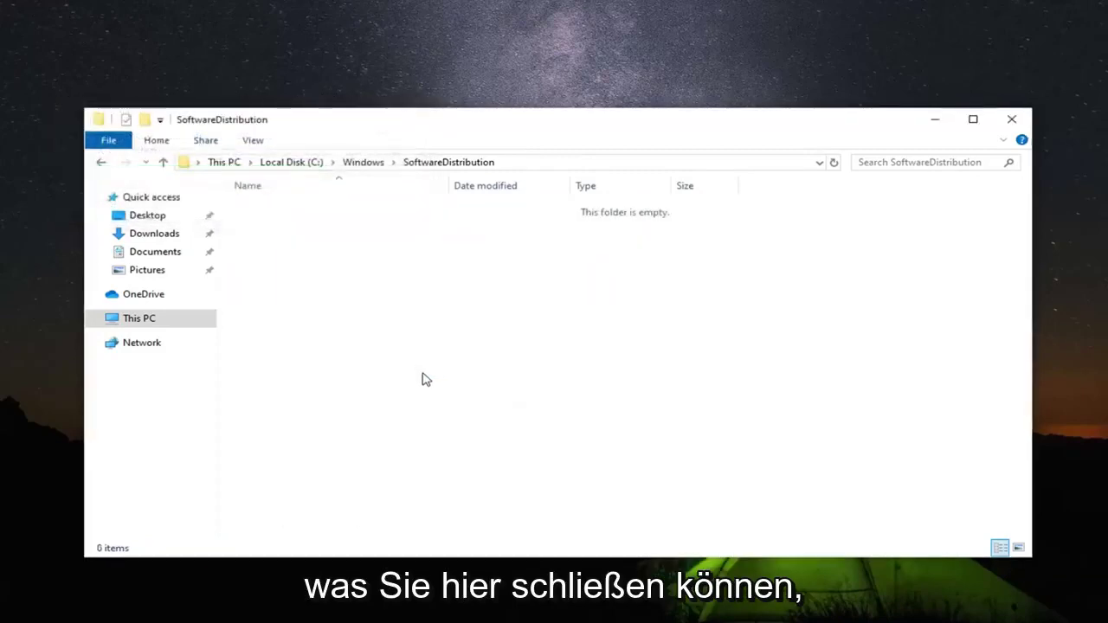
{"action": "left_click", "coordinate": [1011, 119]}
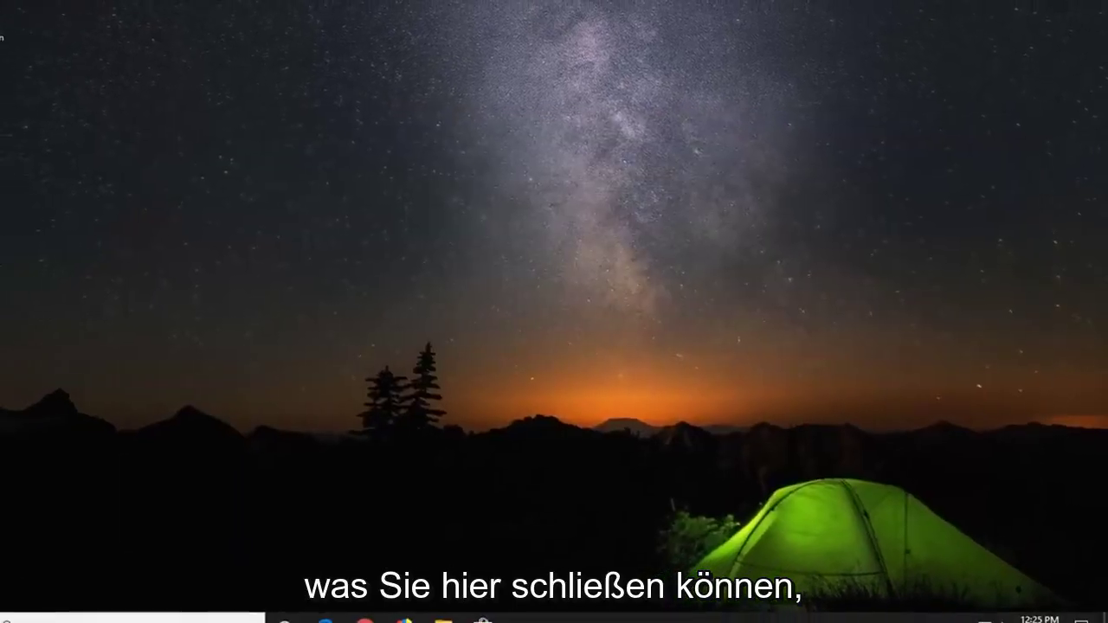
Open Command Prompt as administrator again and approve the User Account Control request.
{"action": "key", "text": "super"}
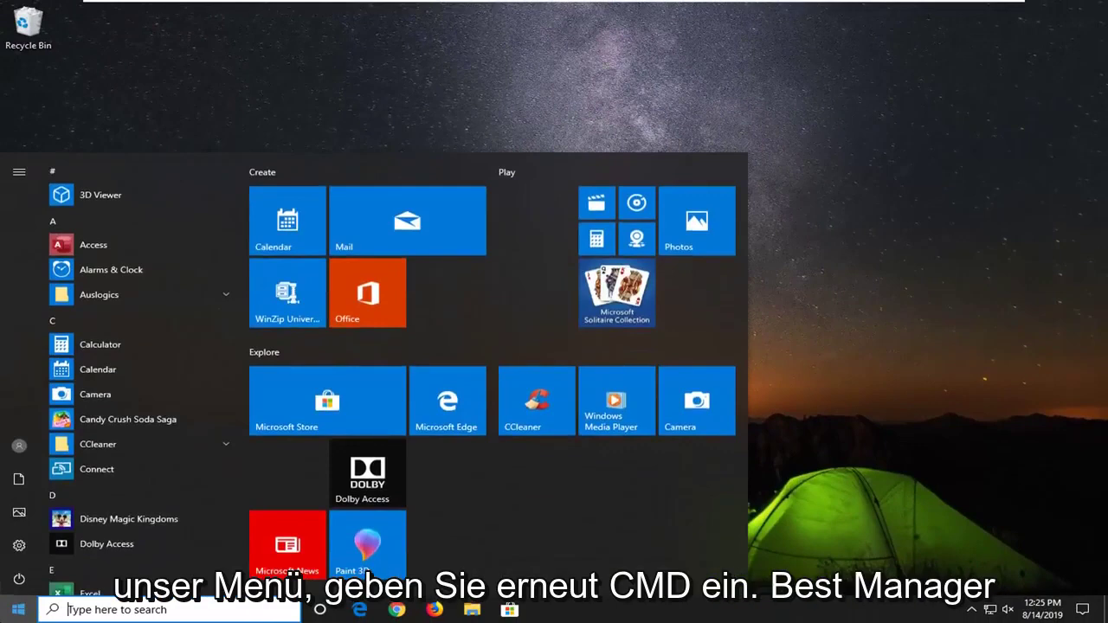
{"action": "type", "text": "cmd"}
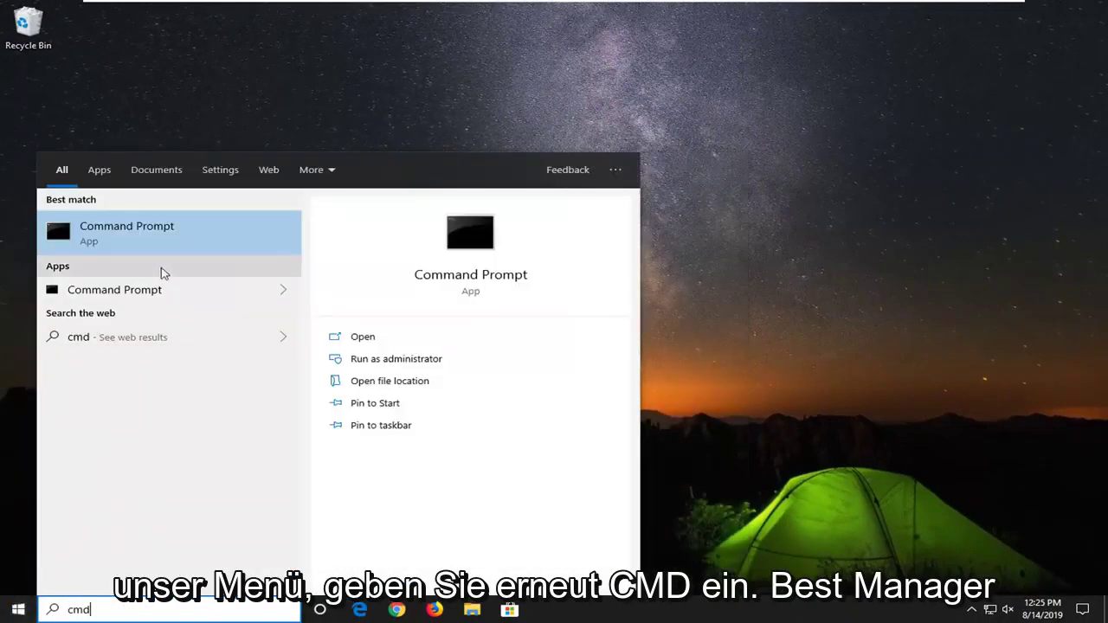
{"action": "right_click", "coordinate": [159, 242]}
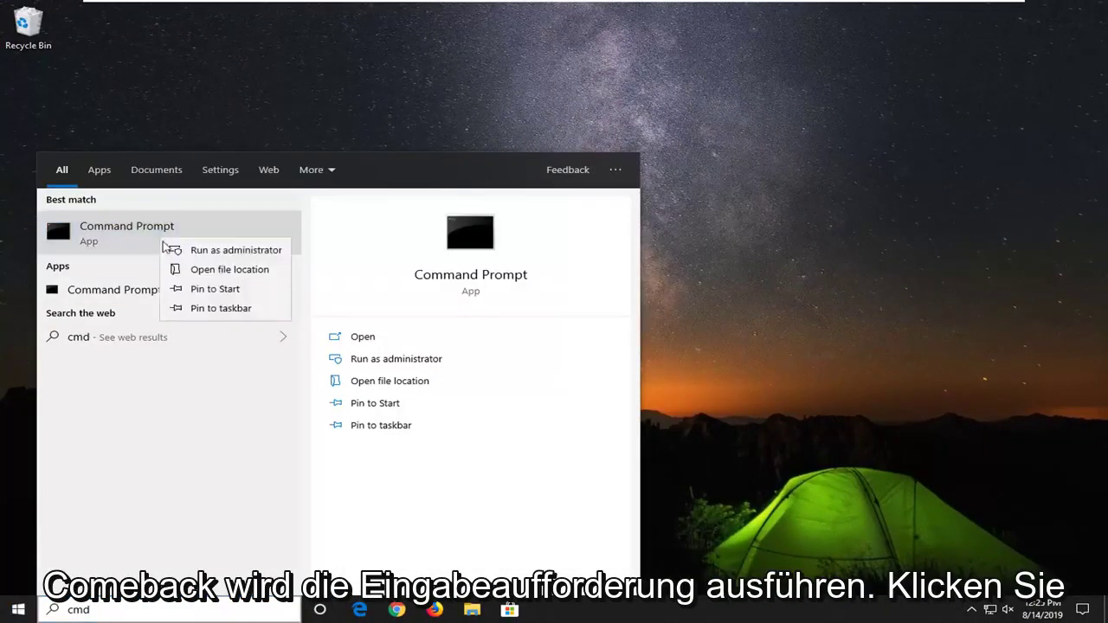
{"action": "left_click", "coordinate": [223, 249]}
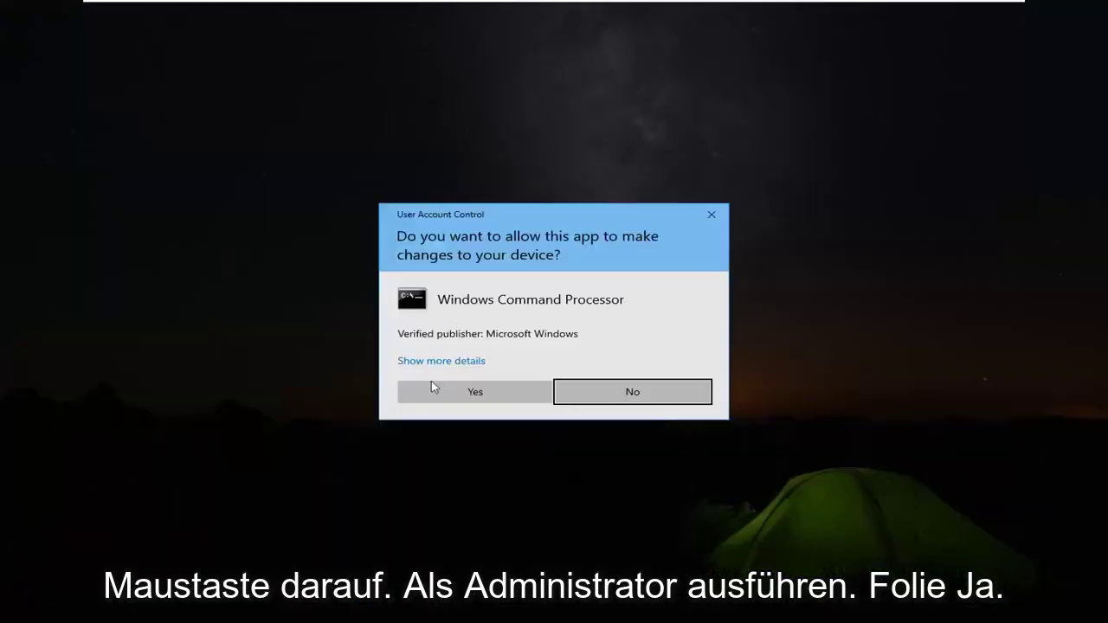
{"action": "left_click", "coordinate": [435, 387]}
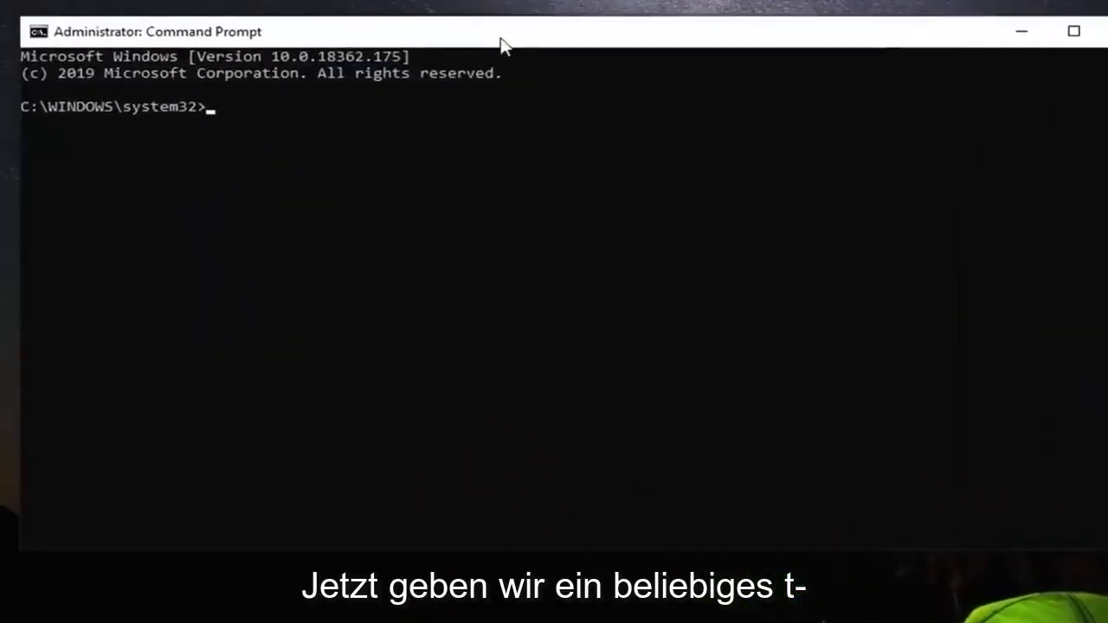
Start the Windows Update service with the command "net start wuauserv".
{"action": "type", "text": "net"}
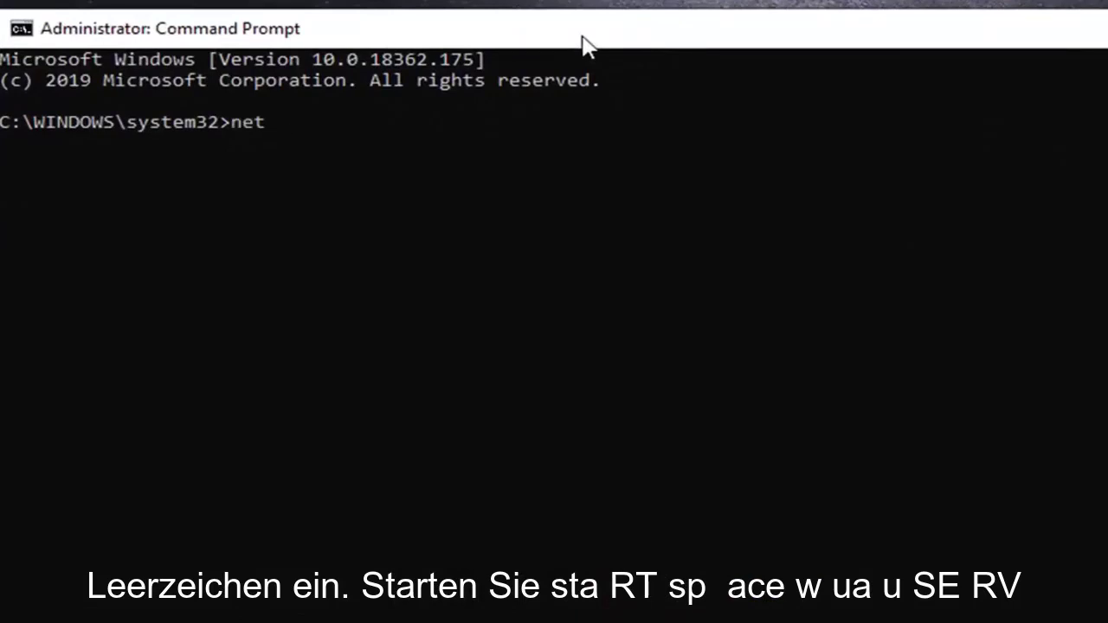
{"action": "type", "text": " start wua"}
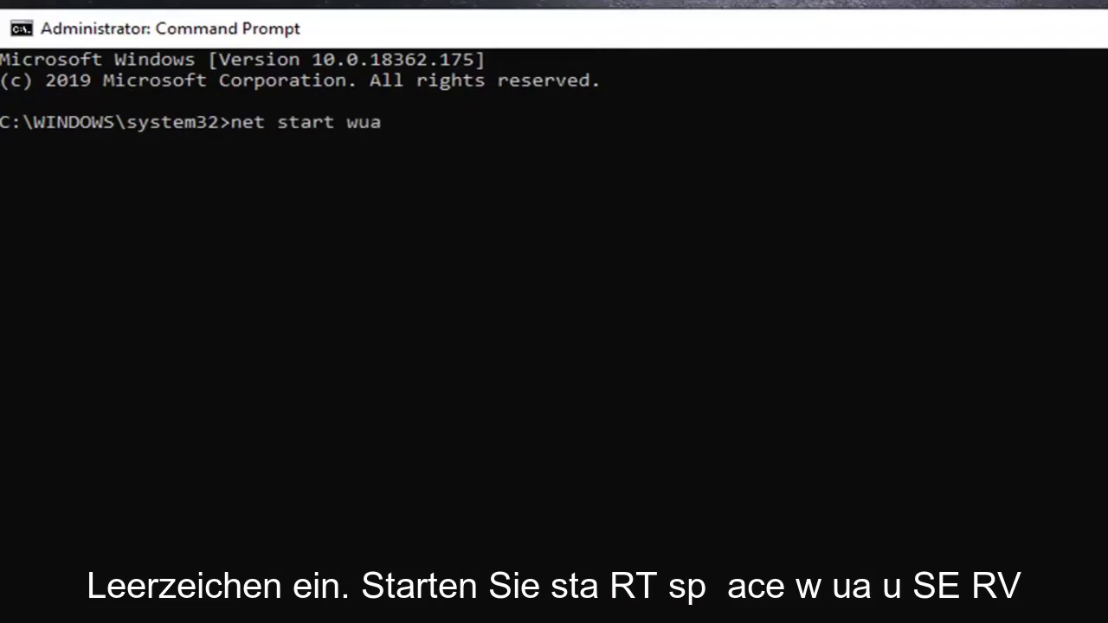
{"action": "type", "text": "userv"}
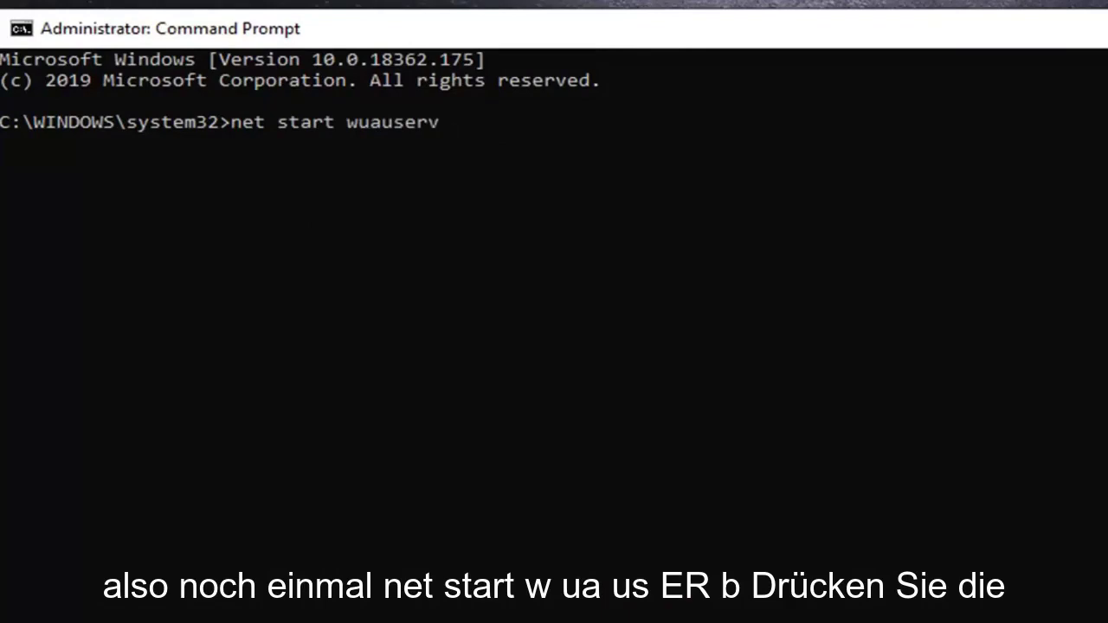
{"action": "key", "text": "Return"}
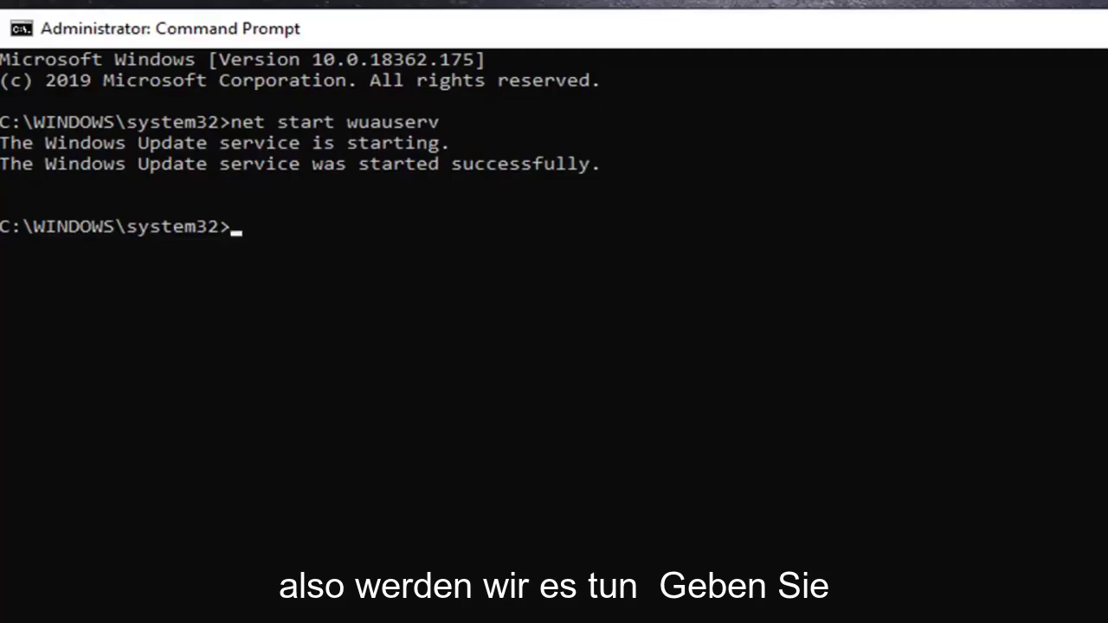
Start the Background Intelligent Transfer Service with the command "net start bits".
{"action": "left_click", "coordinate": [438, 251]}
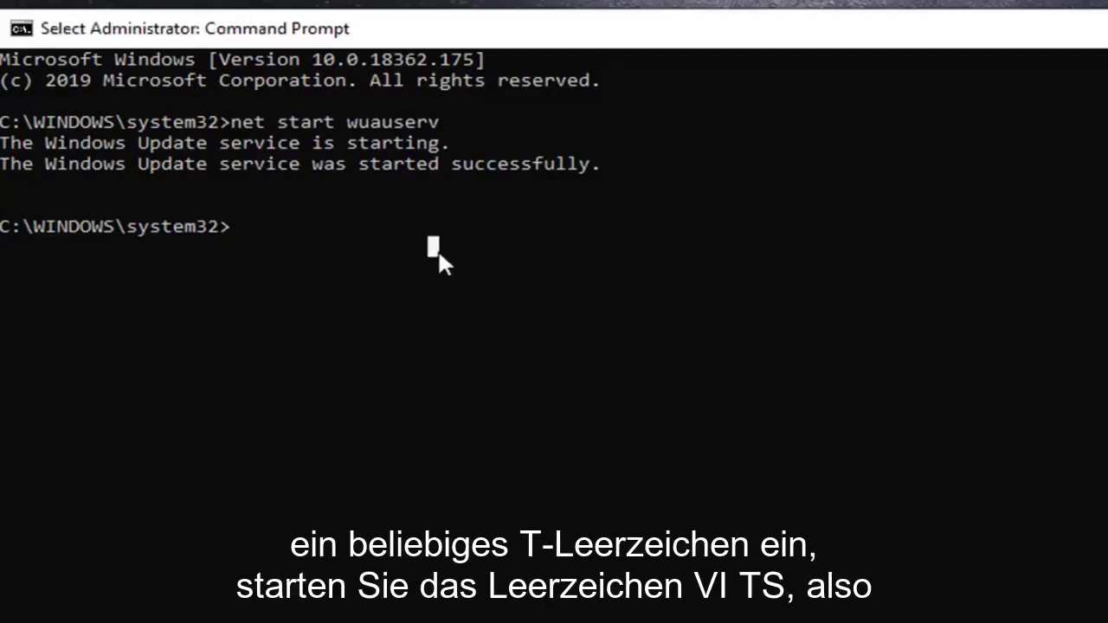
{"action": "type", "text": "net star"}
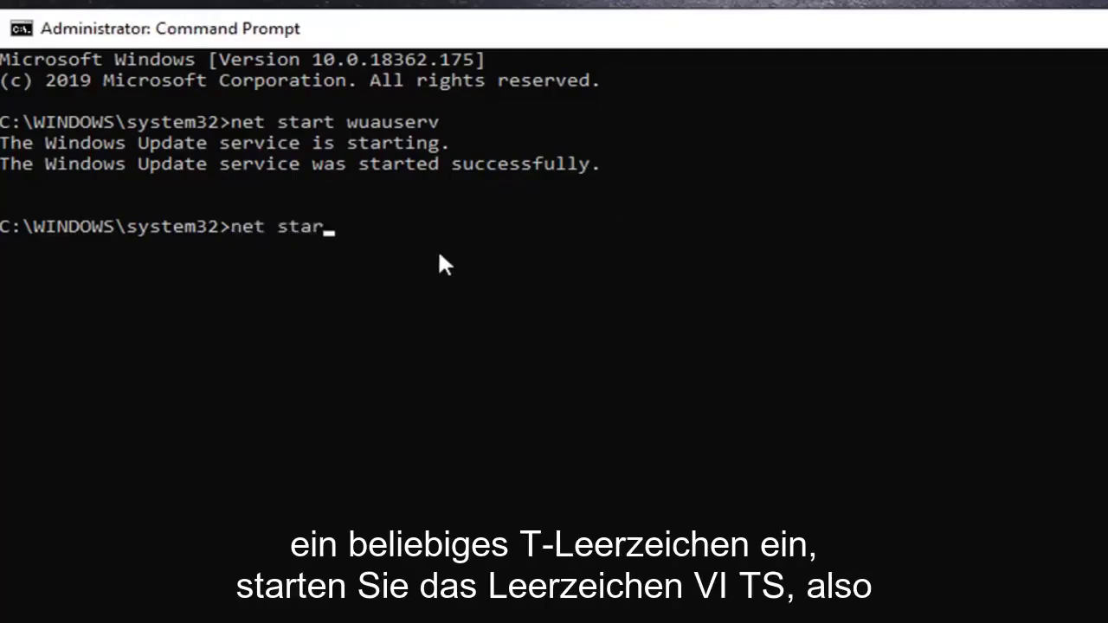
{"action": "type", "text": "t bits"}
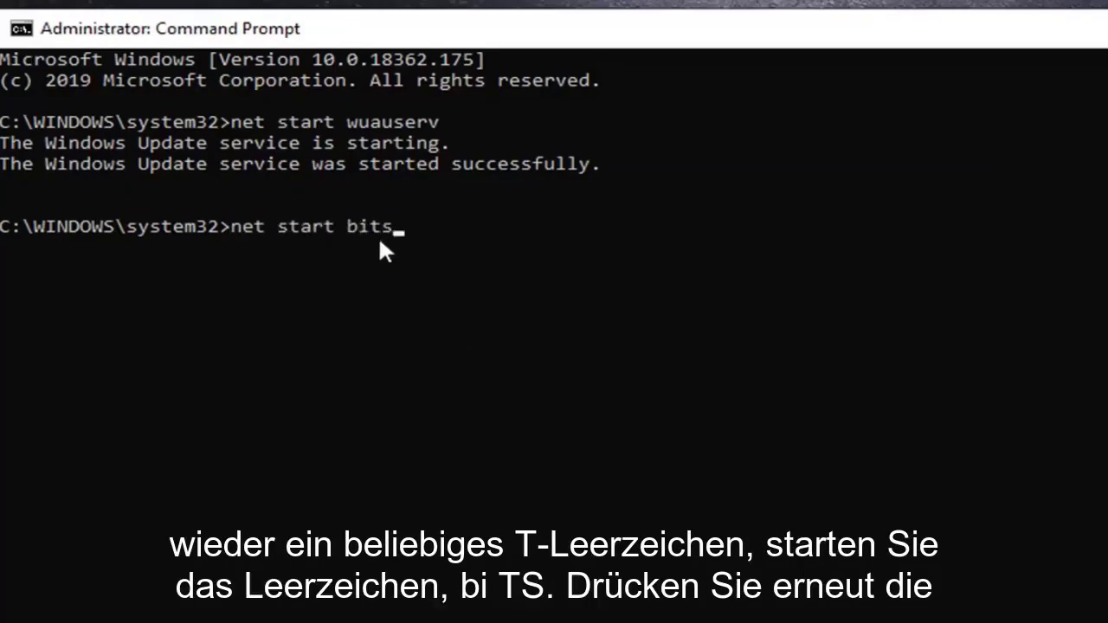
{"action": "key", "text": "Return"}
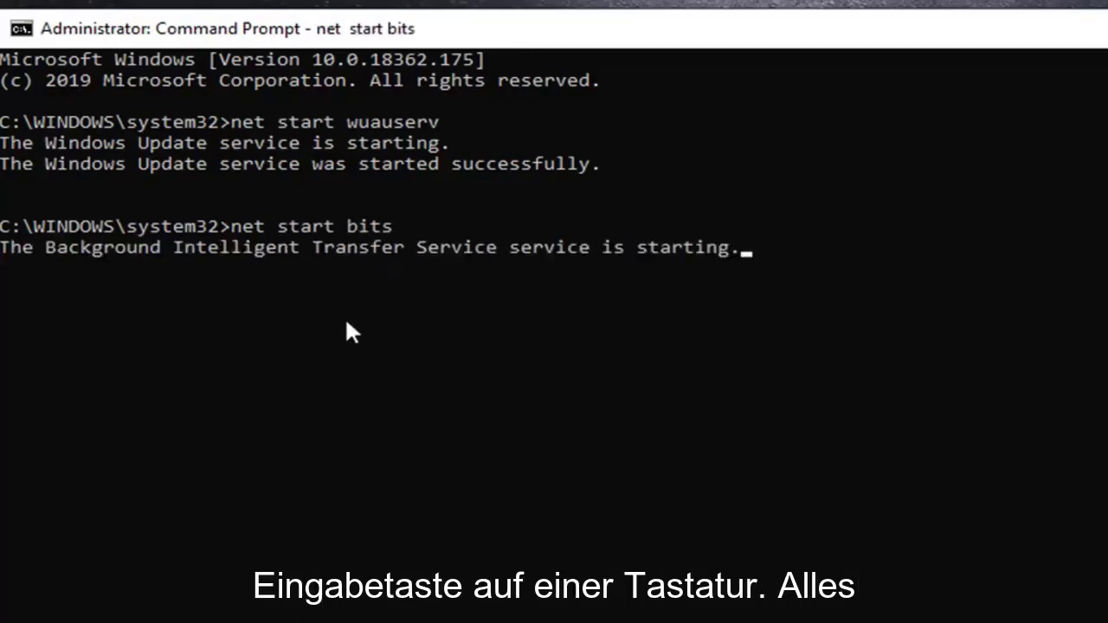